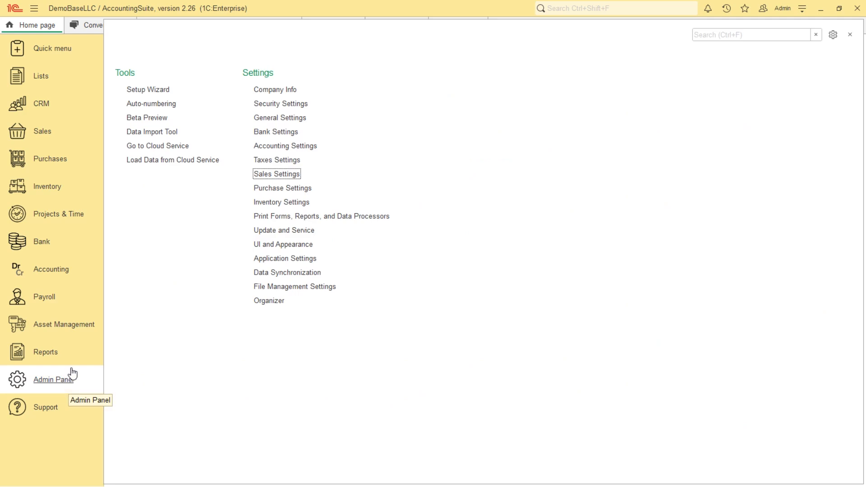
- Check the Use Progress Invoicing option in the sales settings and open the Sales Orders list
{"action": "left_click", "coordinate": [295, 175]}
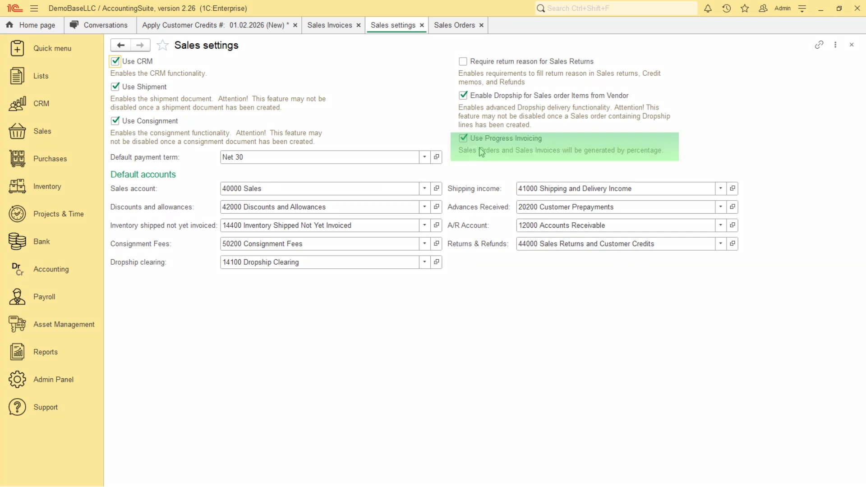
{"action": "left_click", "coordinate": [43, 130]}
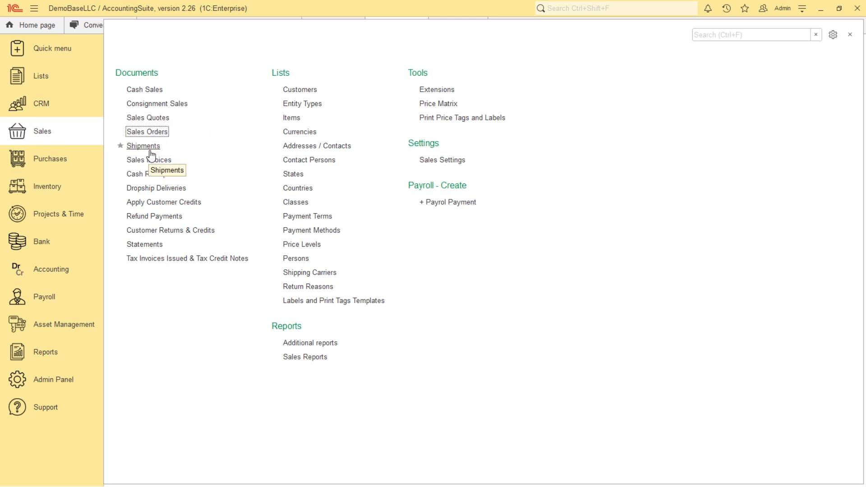
{"action": "left_click", "coordinate": [155, 134]}
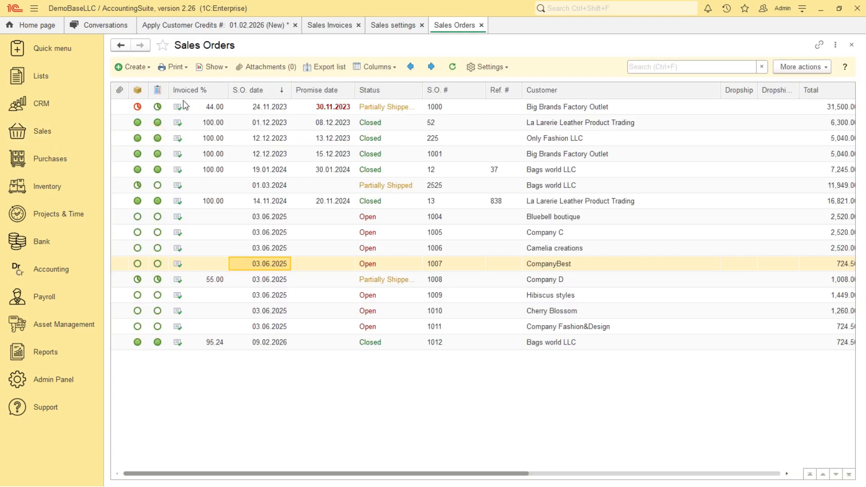
- Open sales order 1007, review the Progress Invoicing choices for generating a sales invoice, and cancel the generation
{"action": "double_click", "coordinate": [272, 261]}
{"action": "left_click", "coordinate": [221, 67]}
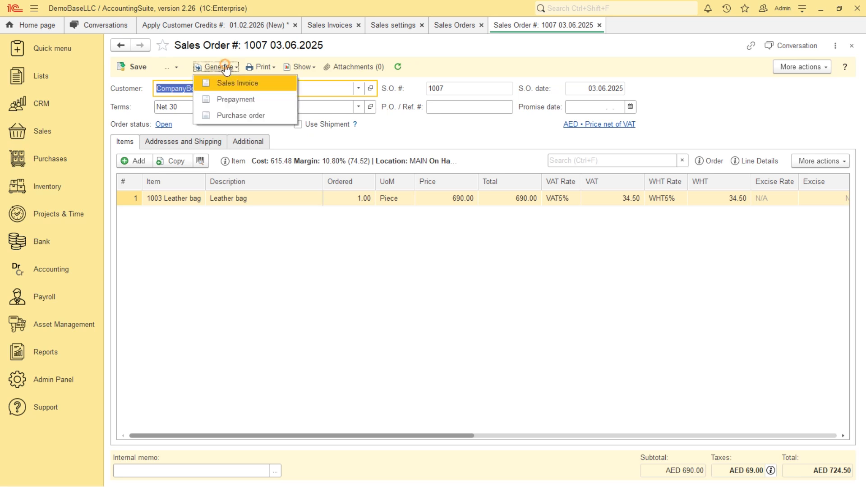
{"action": "left_click", "coordinate": [244, 84]}
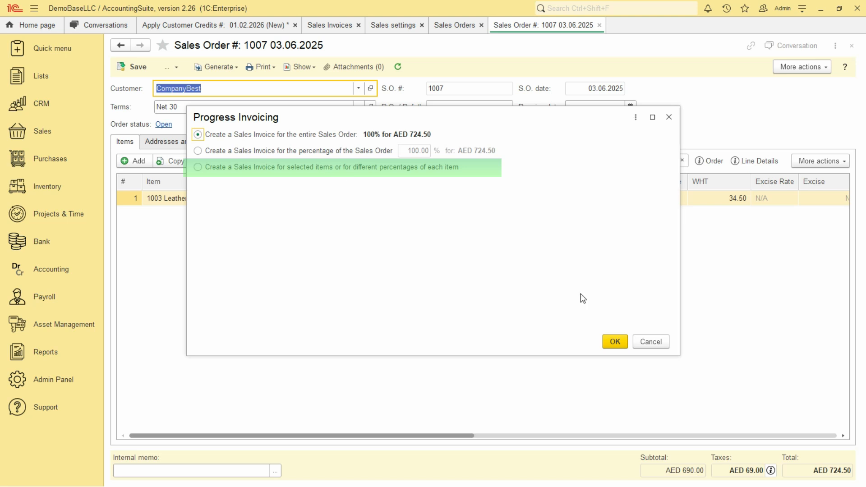
{"action": "left_click", "coordinate": [652, 341]}
- Review the Invoiced % column in the Sales Orders list and the ordering and invoicing percentages in Sales Quotes
{"action": "left_click", "coordinate": [456, 26]}
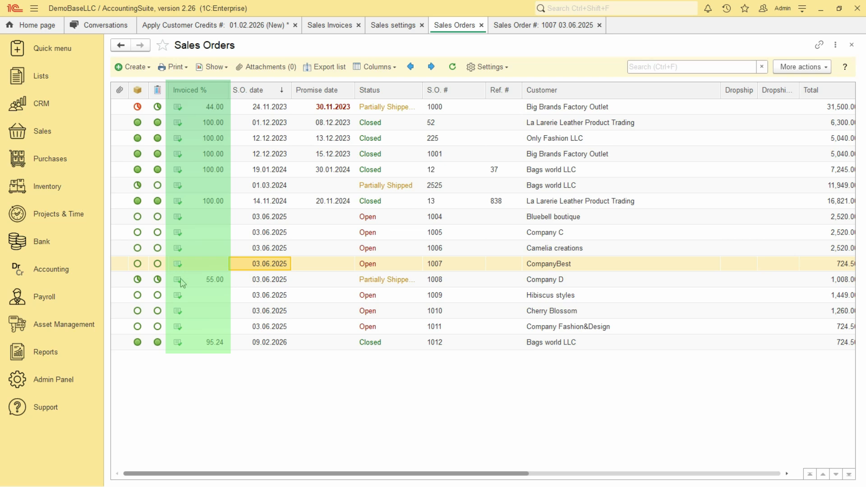
{"action": "left_click", "coordinate": [41, 131]}
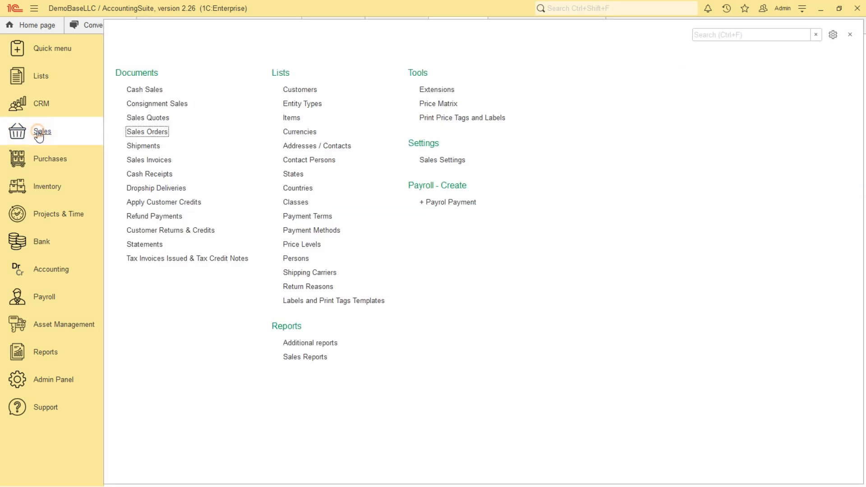
{"action": "left_click", "coordinate": [137, 117]}
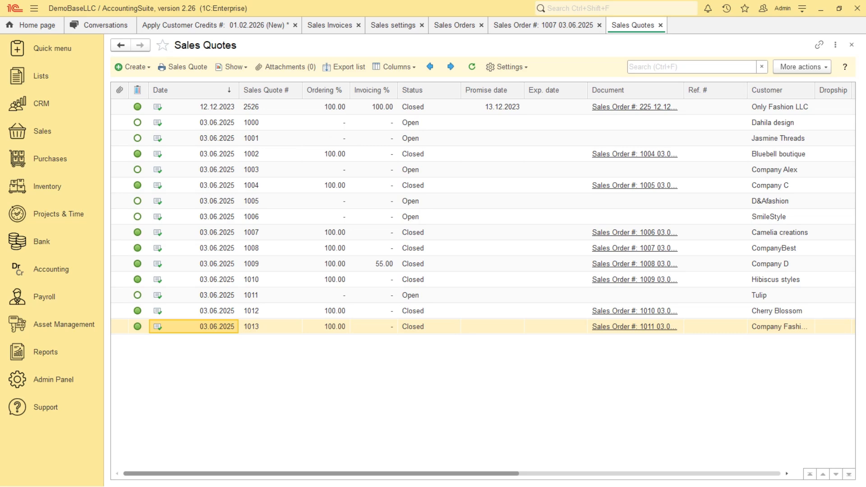
- View the unsaved Apply Customer Credits document and examine the tax calculation base option in the tax settings
{"action": "left_click", "coordinate": [195, 27]}
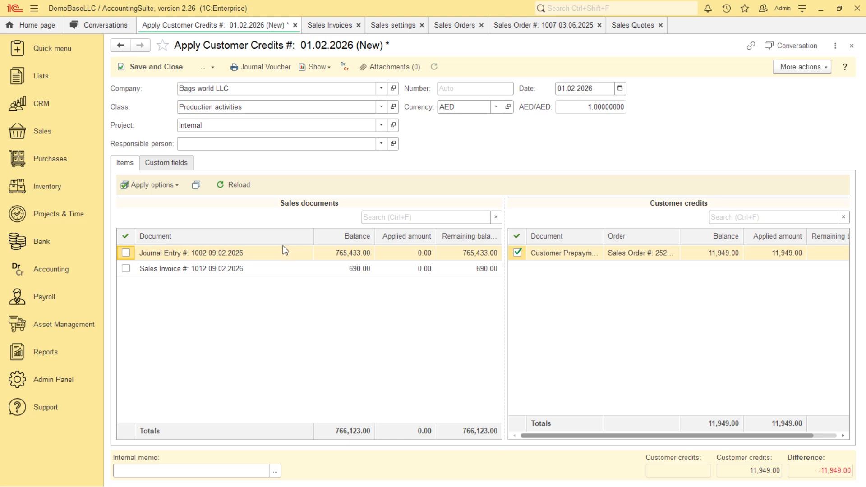
{"action": "left_click", "coordinate": [65, 383]}
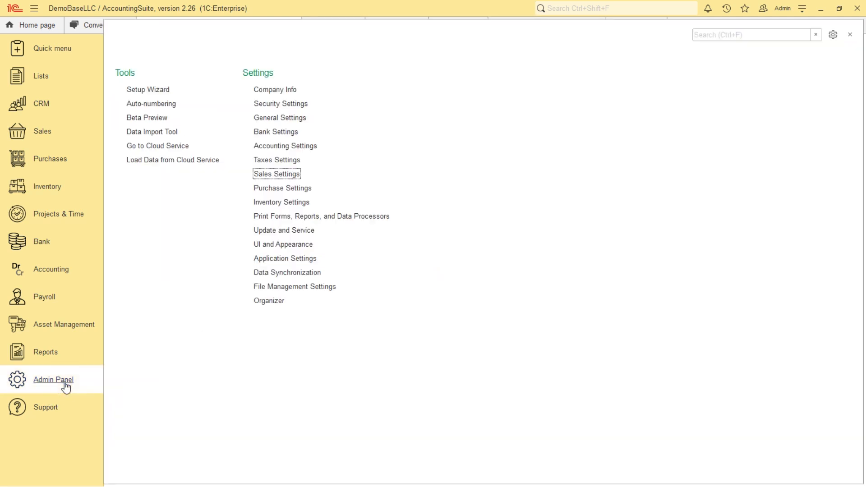
{"action": "left_click", "coordinate": [284, 162]}
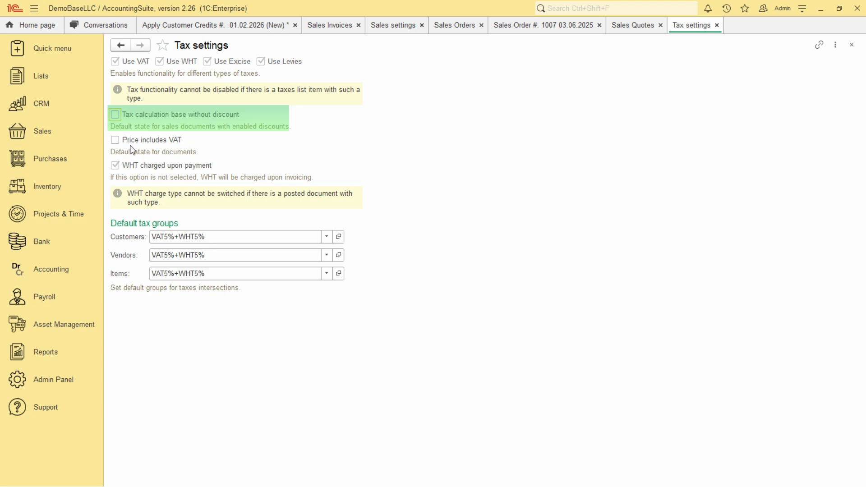
- Open sales invoice 1009, inspect the tax options in its Prices and Currency settings, and close them without changes
{"action": "left_click", "coordinate": [27, 134]}
{"action": "left_click", "coordinate": [162, 159]}
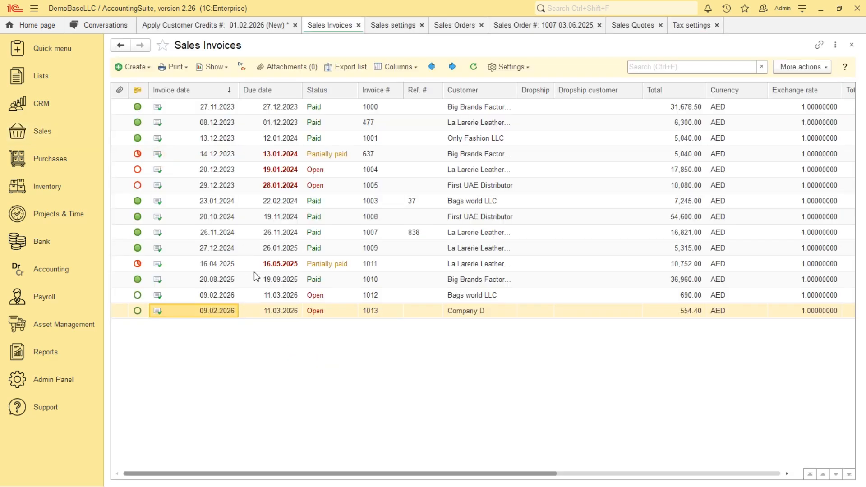
{"action": "left_click", "coordinate": [280, 248]}
{"action": "double_click", "coordinate": [501, 248]}
{"action": "left_click", "coordinate": [600, 124]}
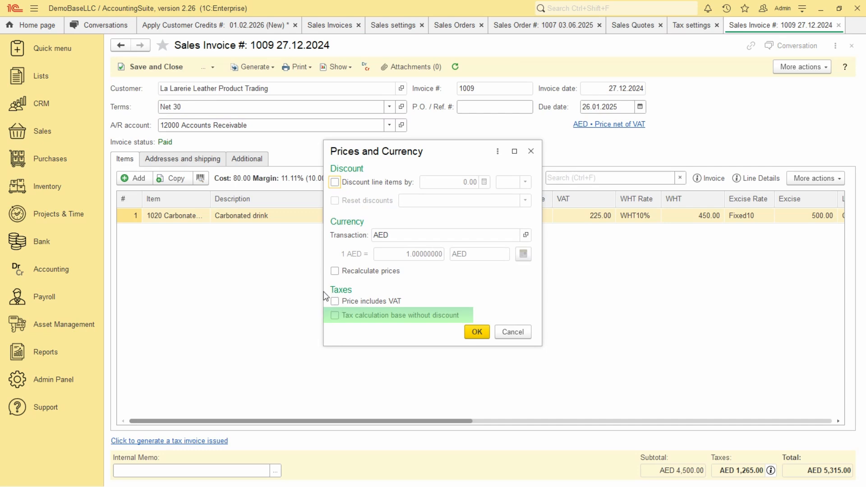
{"action": "left_click", "coordinate": [512, 332]}
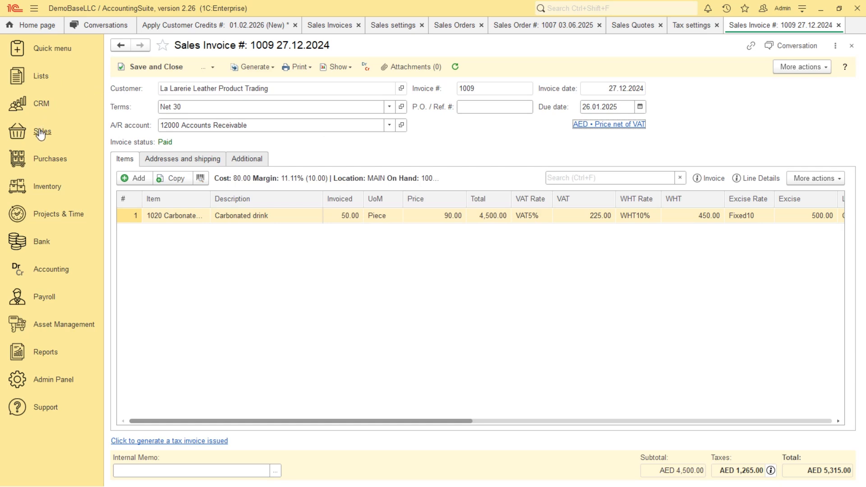
- Open the VAT Profit margin tax from the Taxes list to view its rate and calculation base
{"action": "left_click", "coordinate": [41, 79]}
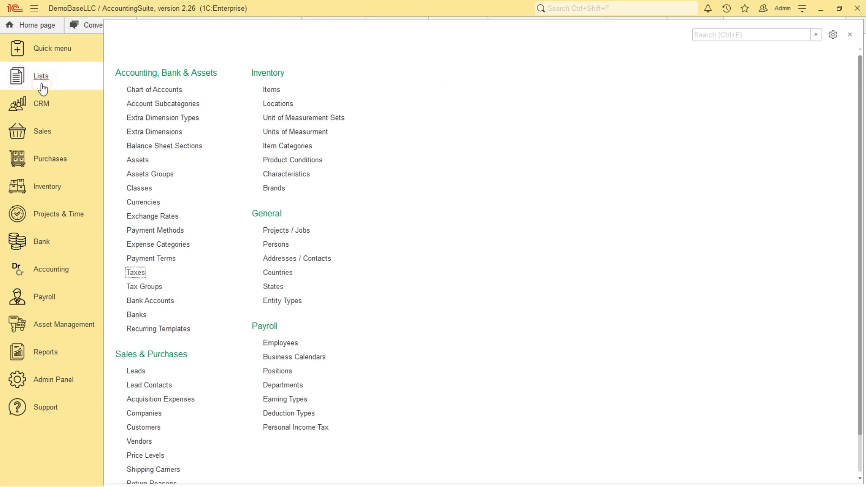
{"action": "left_click", "coordinate": [136, 273]}
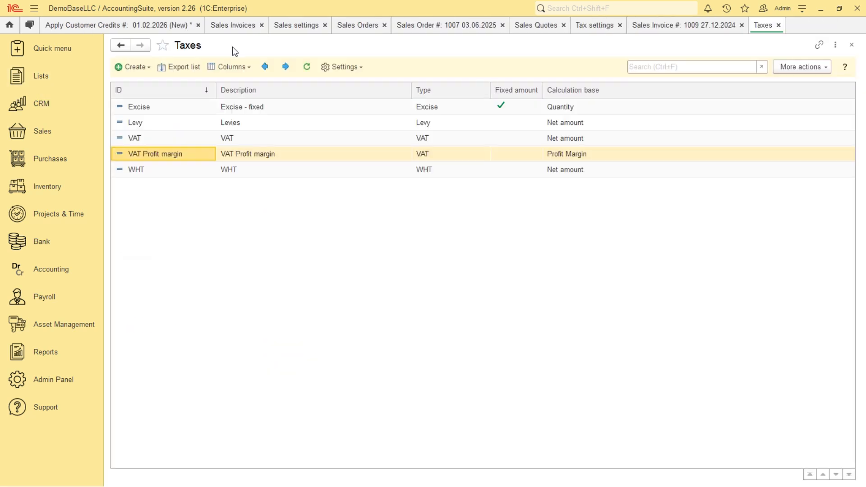
{"action": "double_click", "coordinate": [178, 154]}
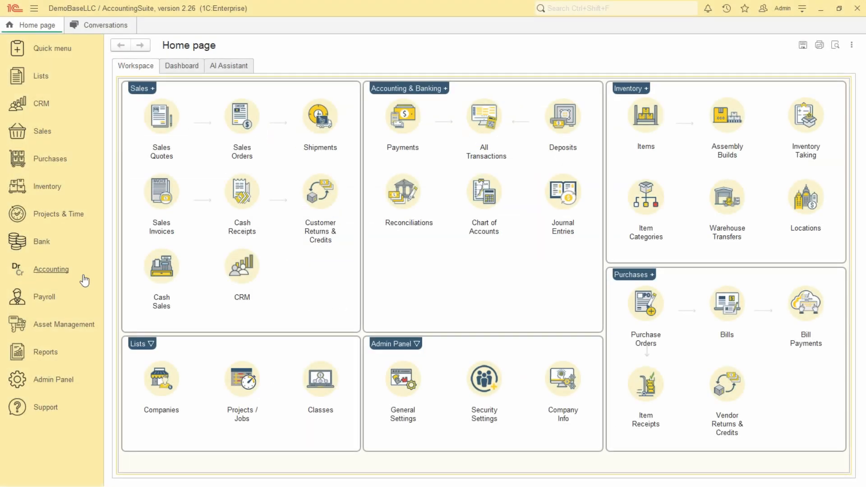
- Open the All WHT Transactions list and check the WHT charged upon payment option in the tax settings
{"action": "left_click", "coordinate": [69, 280]}
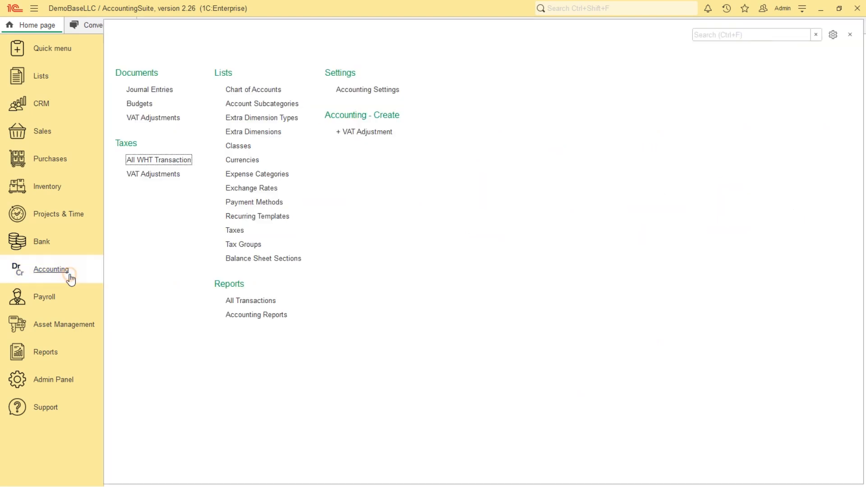
{"action": "left_click", "coordinate": [179, 160]}
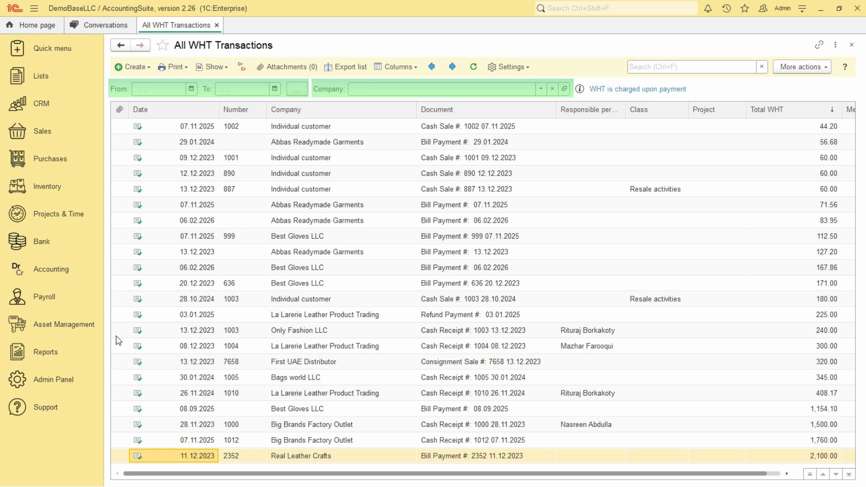
{"action": "left_click", "coordinate": [59, 392]}
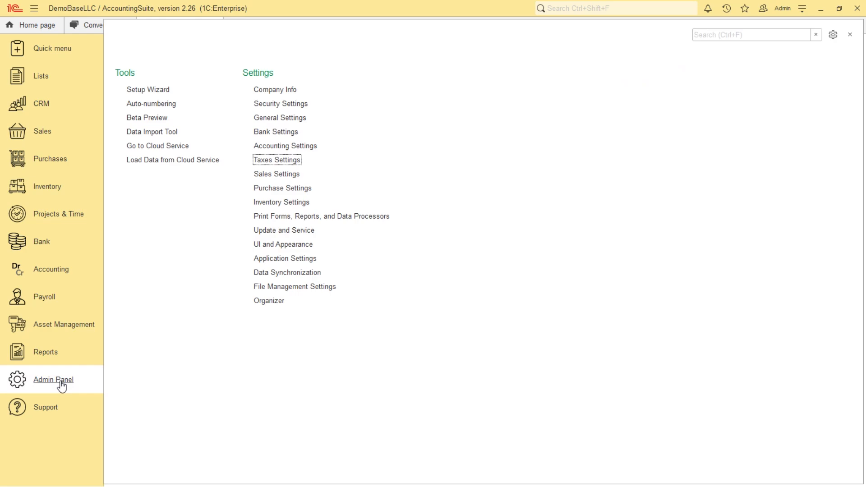
{"action": "left_click", "coordinate": [296, 162]}
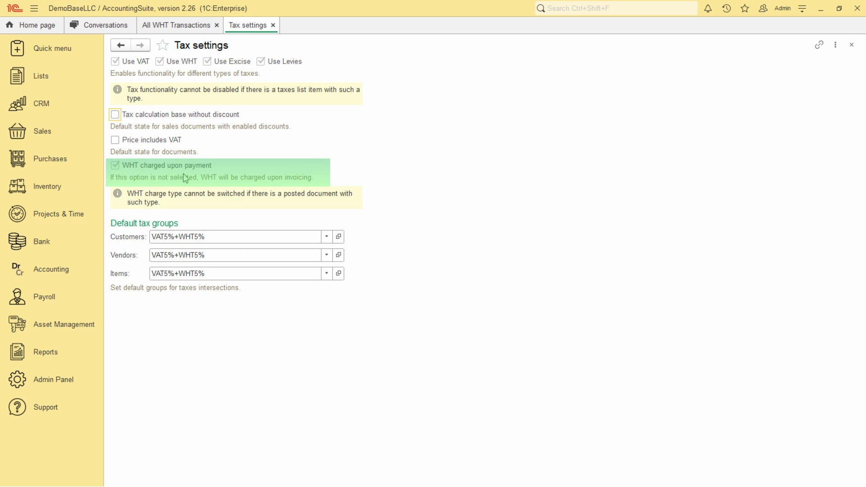
{"action": "left_click", "coordinate": [273, 25]}
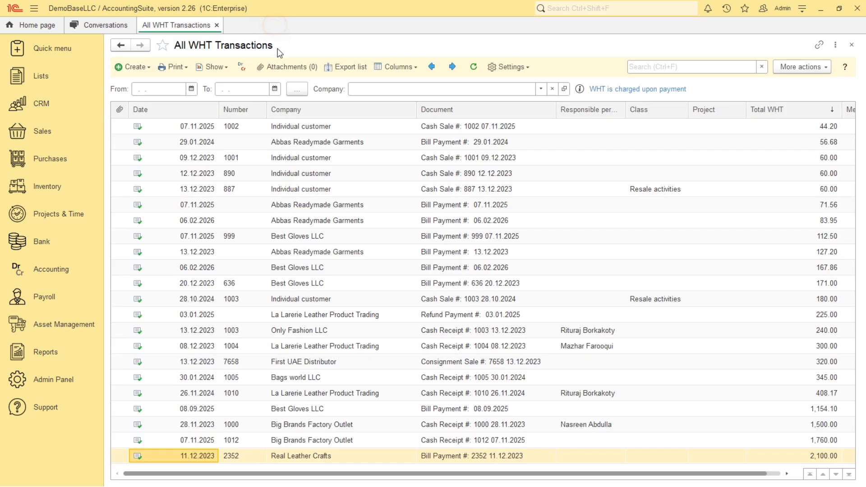
- Search all reports for "details", open the WHT Details report and run it
{"action": "left_click", "coordinate": [38, 361]}
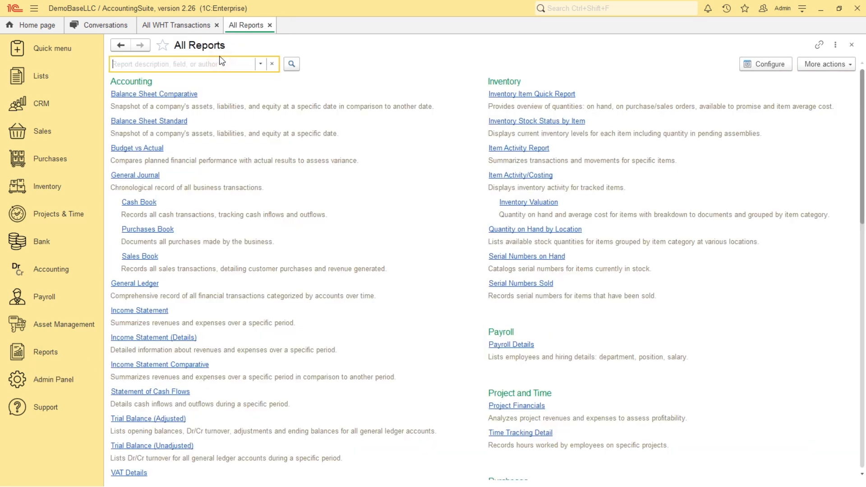
{"action": "type", "text": "details"}
{"action": "key", "text": "Return"}
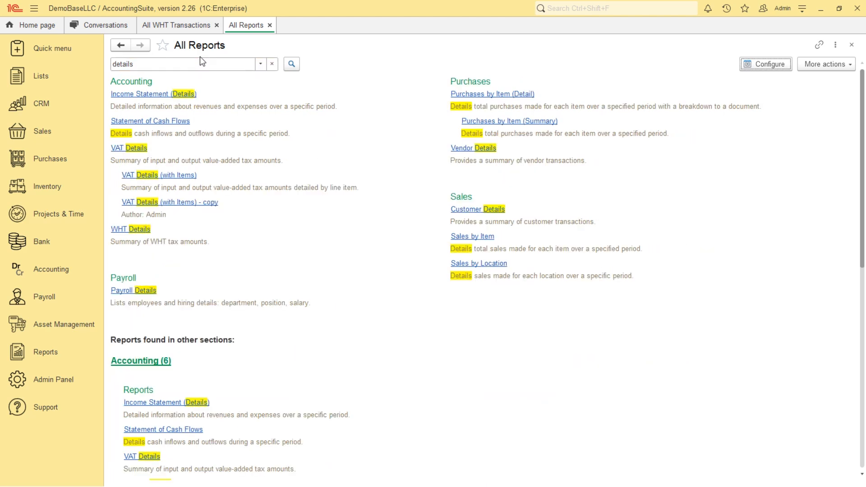
{"action": "left_click", "coordinate": [118, 230]}
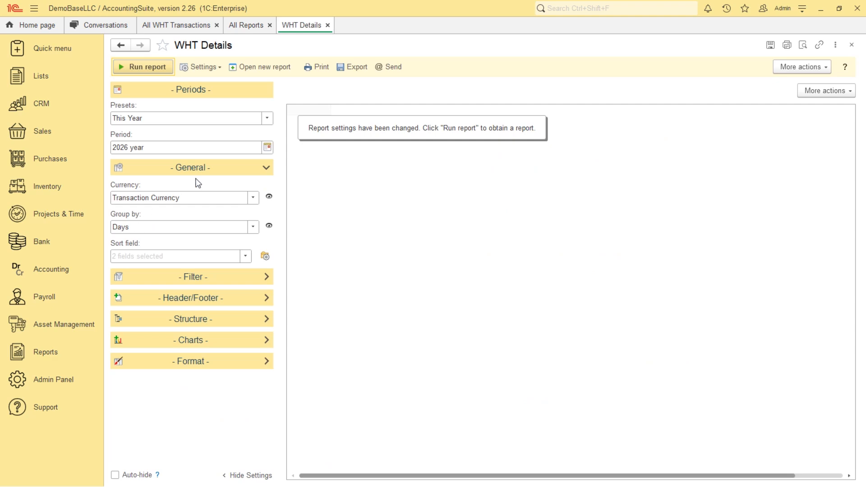
{"action": "left_click", "coordinate": [149, 68]}
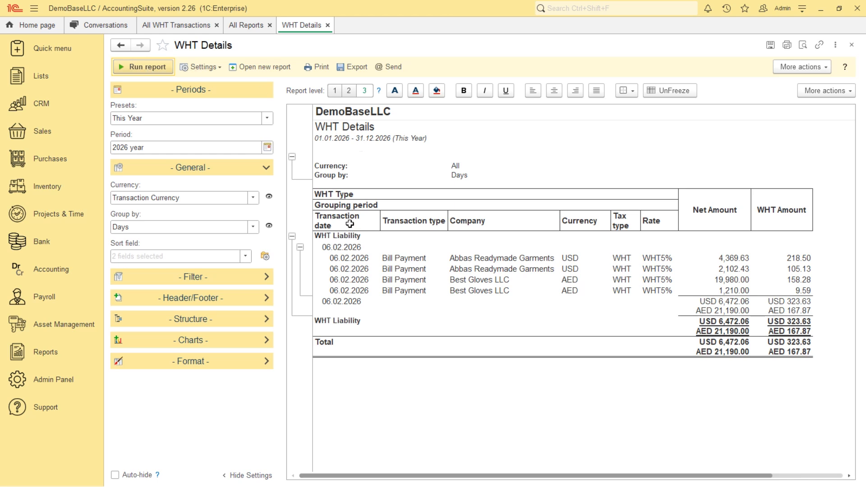
- Set the WHT Details period to the full year 2025, rerun the report and view its amounts and currency choices
{"action": "left_click", "coordinate": [270, 147]}
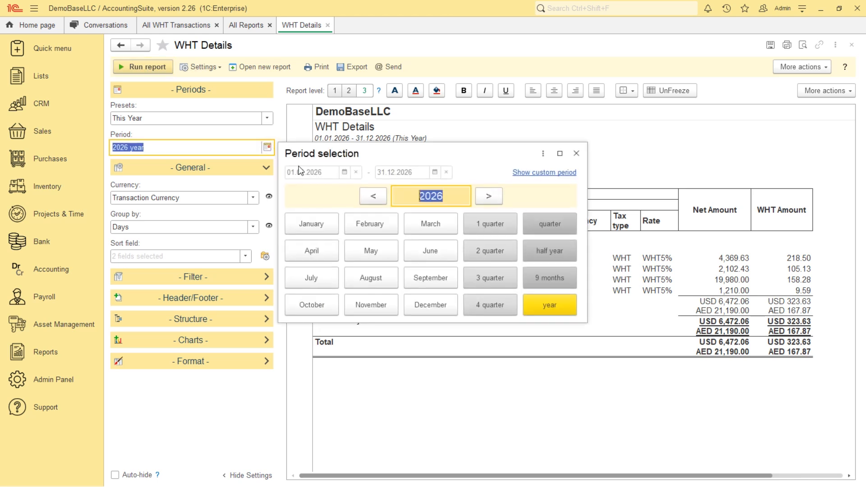
{"action": "left_click", "coordinate": [371, 201]}
{"action": "left_click", "coordinate": [565, 305]}
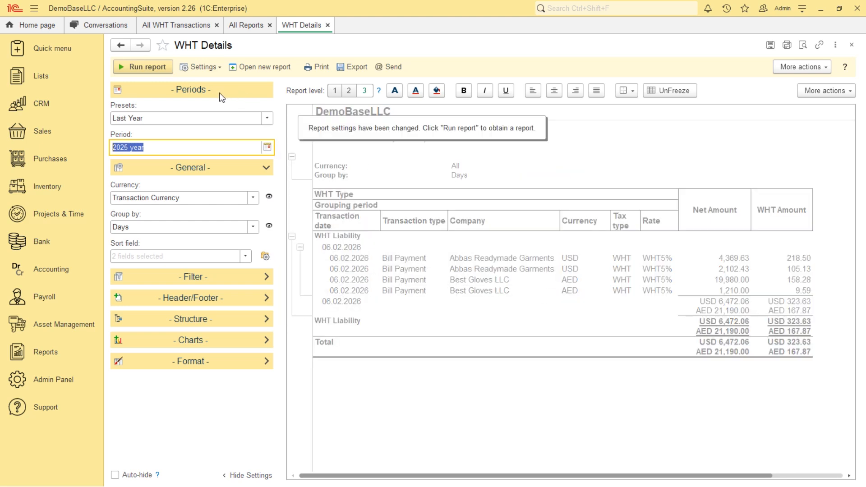
{"action": "left_click", "coordinate": [150, 66]}
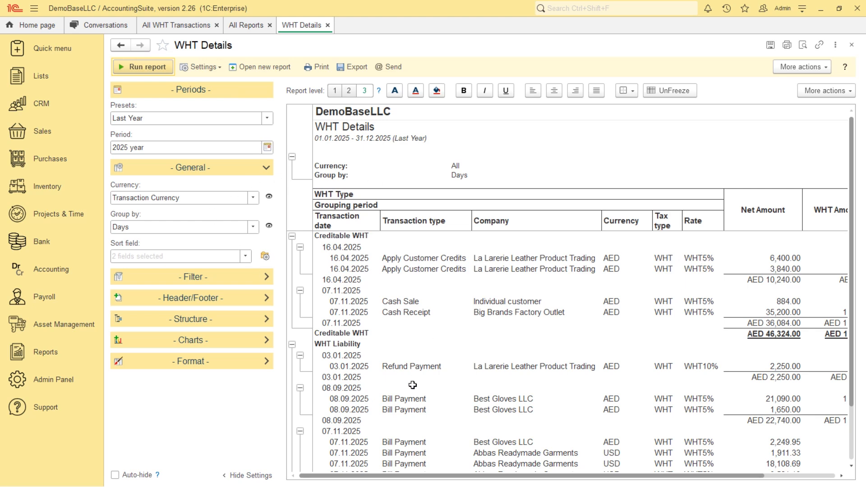
{"action": "left_click_drag", "start_coordinate": [494, 477], "coordinate": [561, 480]}
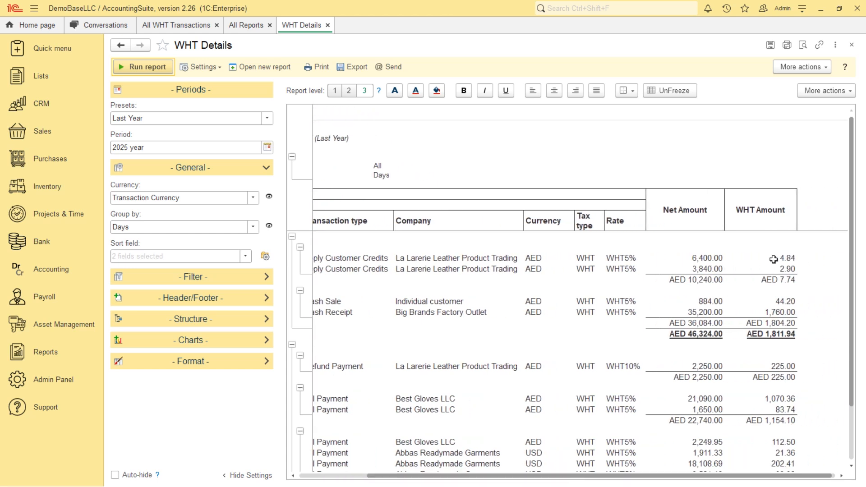
{"action": "left_click", "coordinate": [254, 202]}
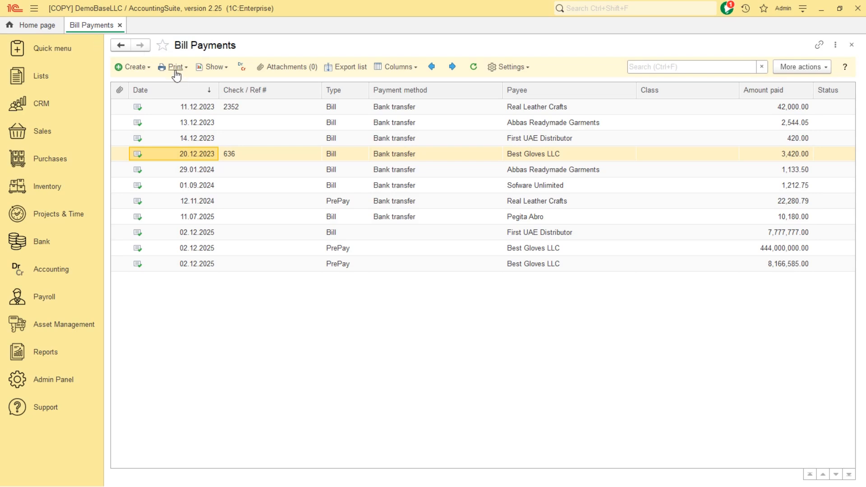
- Generate the BIR-2307 form for the selected Best Gloves LLC bill payment, review it and close the print document
{"action": "left_click", "coordinate": [175, 70]}
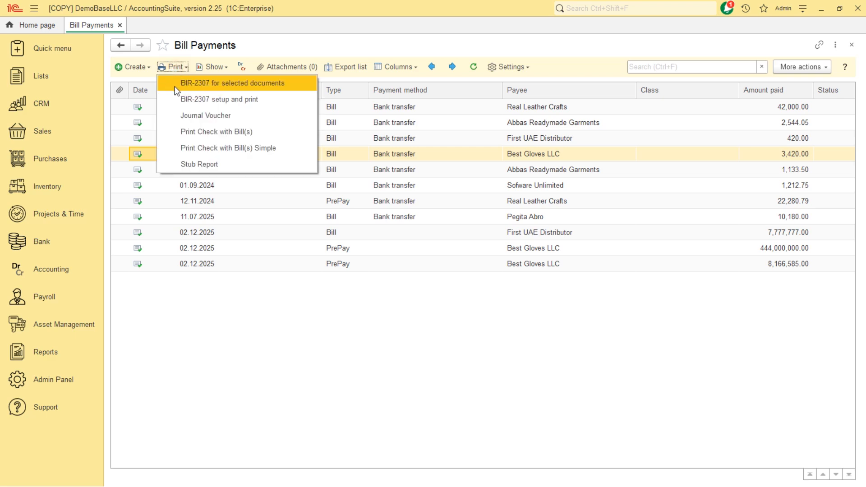
{"action": "left_click", "coordinate": [227, 84]}
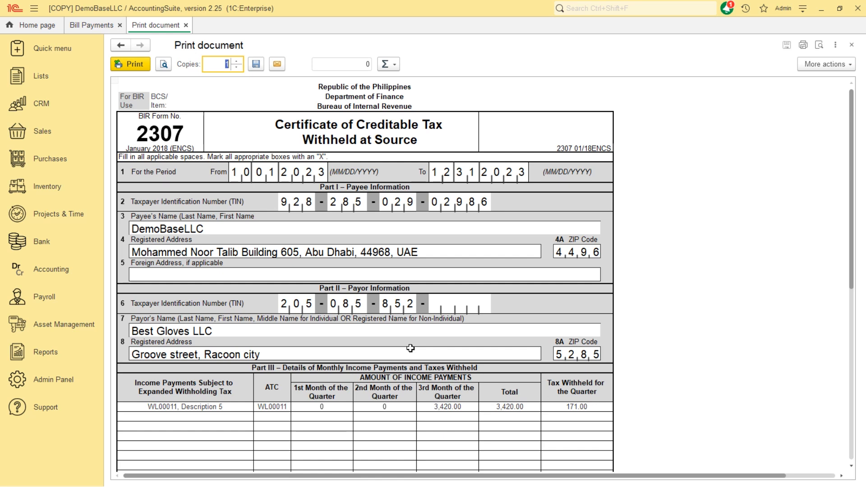
{"action": "left_click", "coordinate": [185, 25]}
- Open BIR-2307 setup and print for all listed bill payments and view the filters by refs and by companies
{"action": "left_click", "coordinate": [176, 68]}
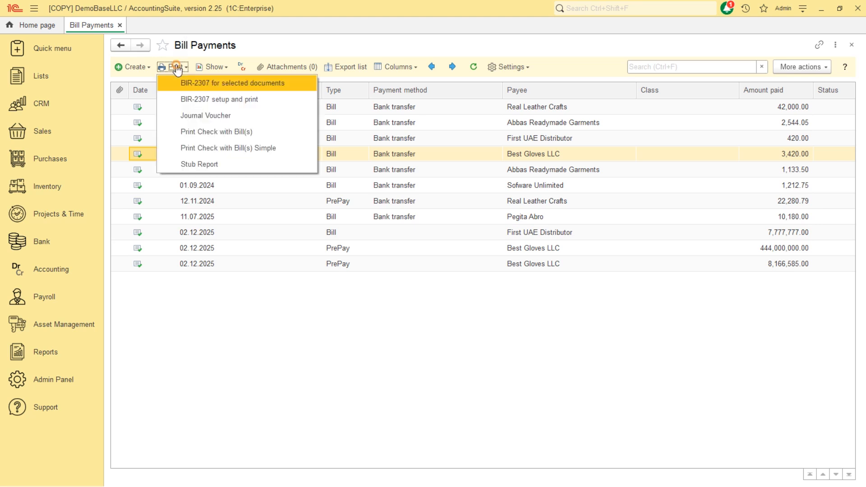
{"action": "left_click", "coordinate": [188, 216]}
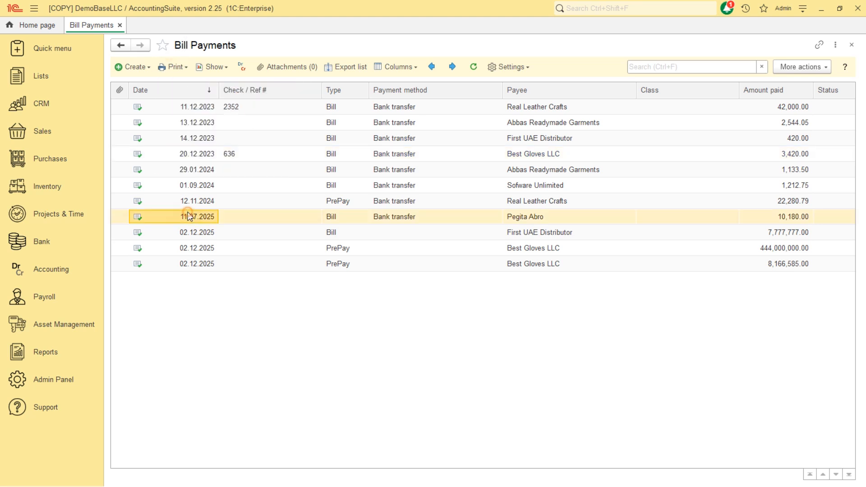
{"action": "key", "text": "ctrl+a"}
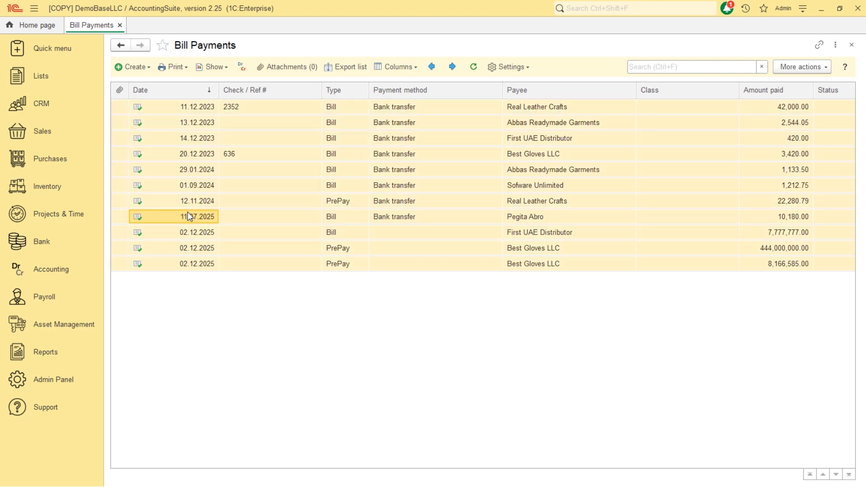
{"action": "left_click", "coordinate": [174, 69]}
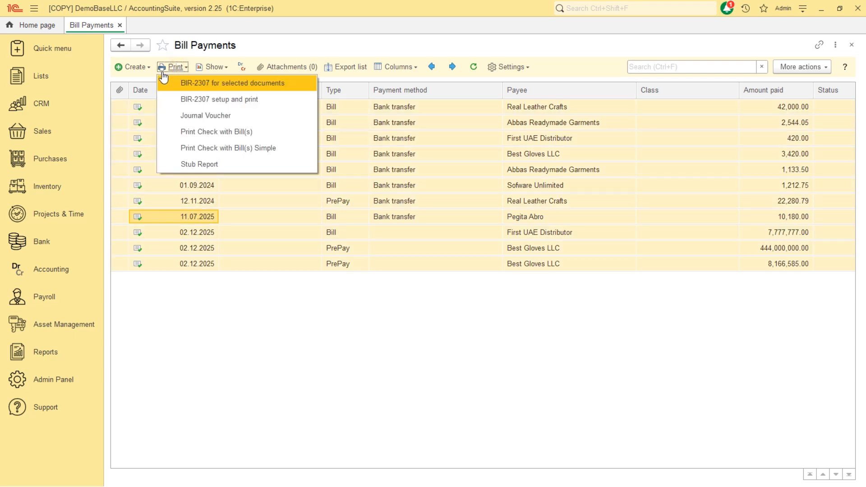
{"action": "left_click", "coordinate": [180, 105]}
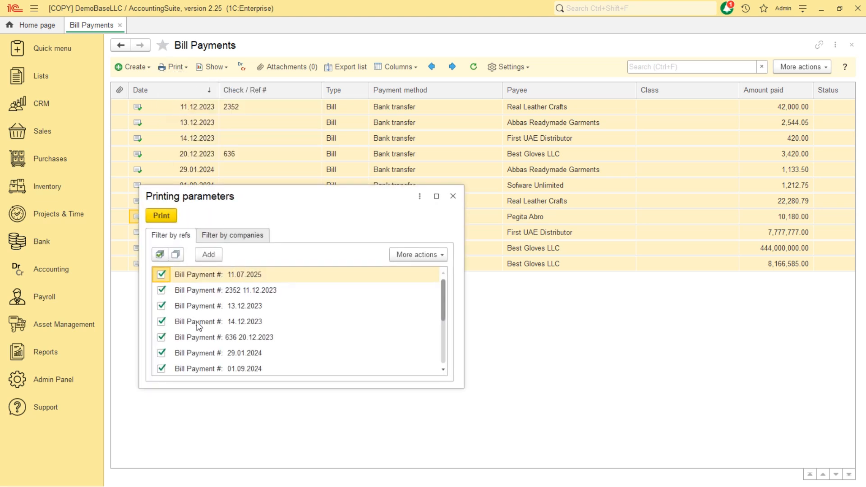
{"action": "left_click", "coordinate": [243, 237]}
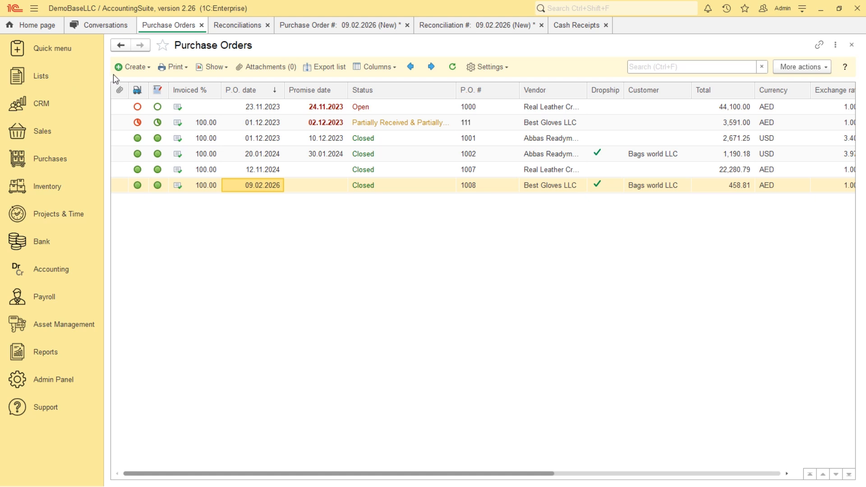
- Review the automobile expense and fixed asset lines in the new purchase order's G/L accounts and open the new reconciliation
{"action": "left_click", "coordinate": [337, 24]}
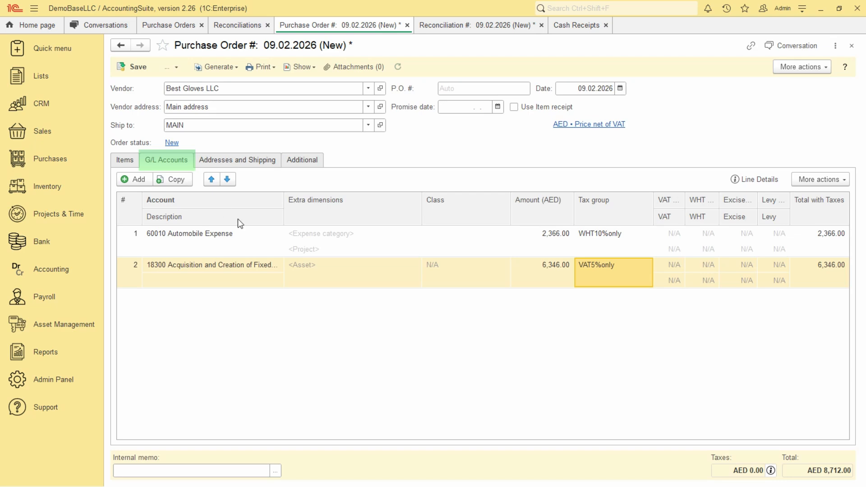
{"action": "left_click", "coordinate": [248, 237]}
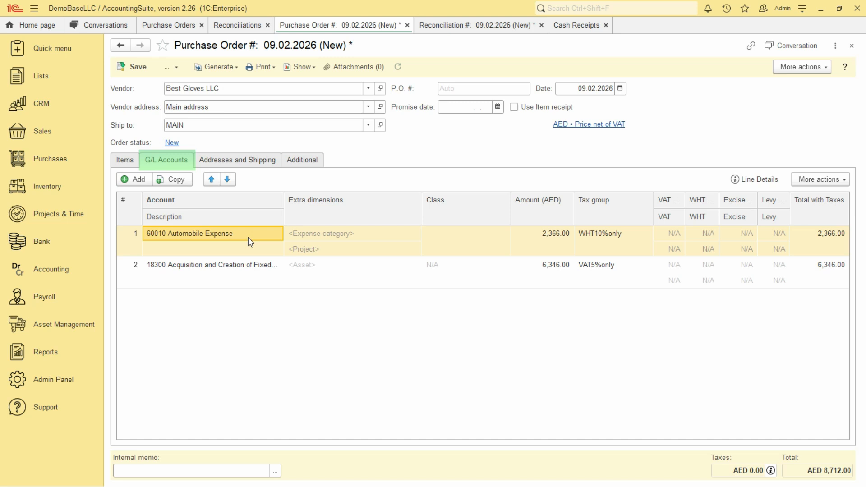
{"action": "left_click", "coordinate": [231, 274]}
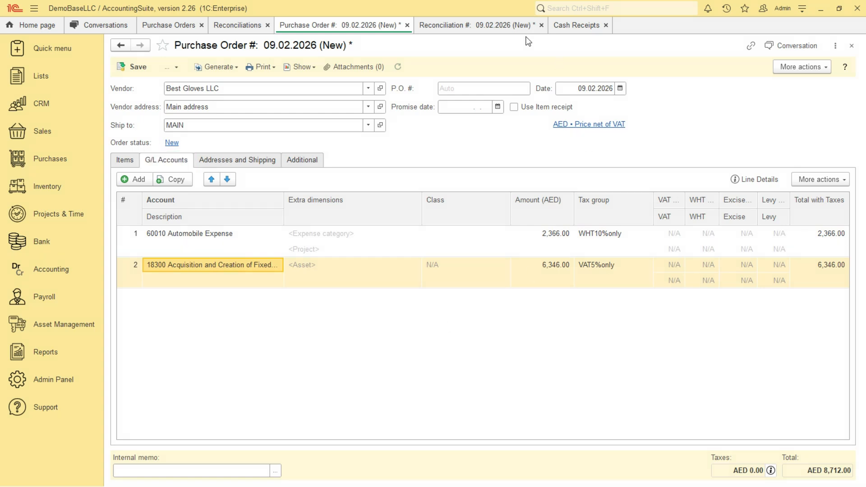
{"action": "left_click", "coordinate": [474, 27]}
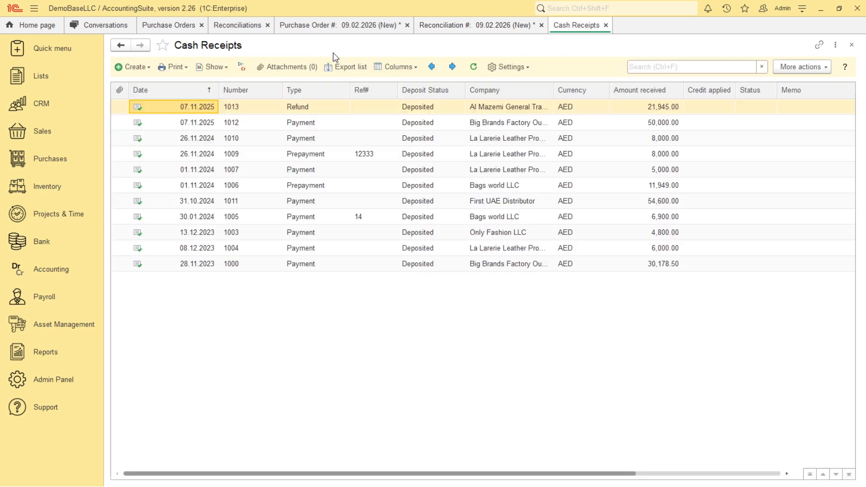
- Create a new cash receipt for the company Bags world LLC
{"action": "left_click", "coordinate": [133, 67]}
{"action": "left_click", "coordinate": [158, 85]}
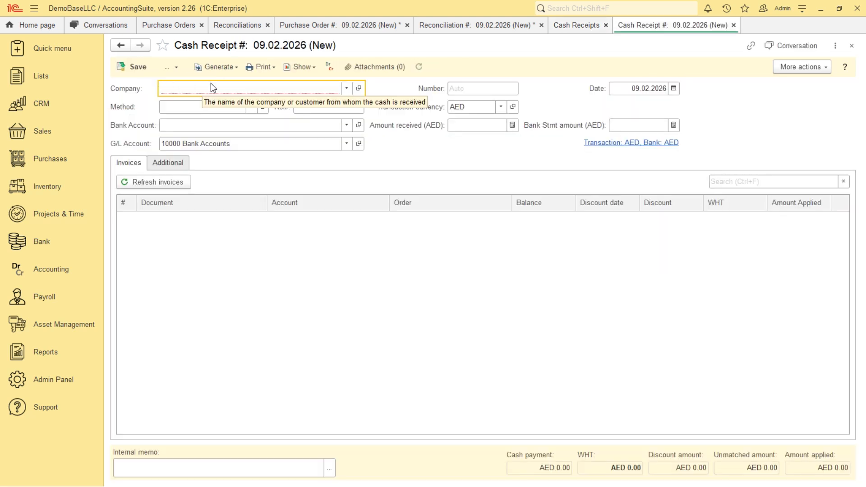
{"action": "type", "text": "b"}
{"action": "left_click", "coordinate": [229, 119]}
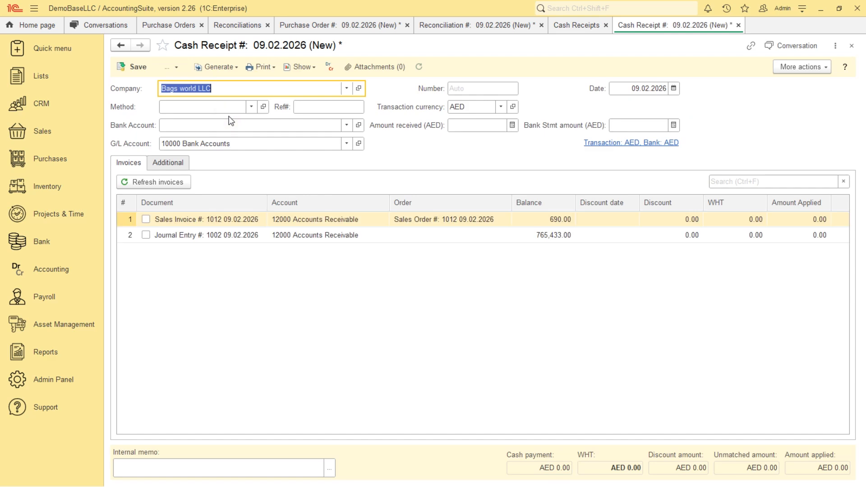
- Set the cash receipt's additional G/L Account (Cr) to 21000 Loans Payable
{"action": "left_click", "coordinate": [168, 163]}
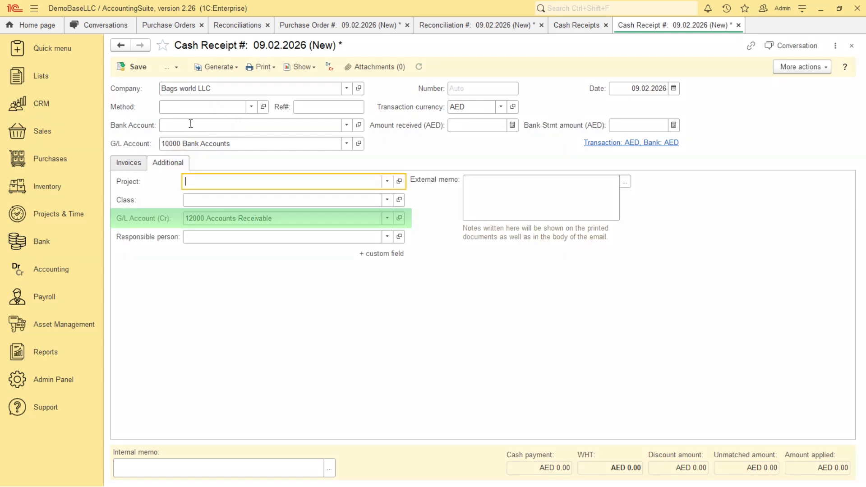
{"action": "left_click", "coordinate": [351, 219]}
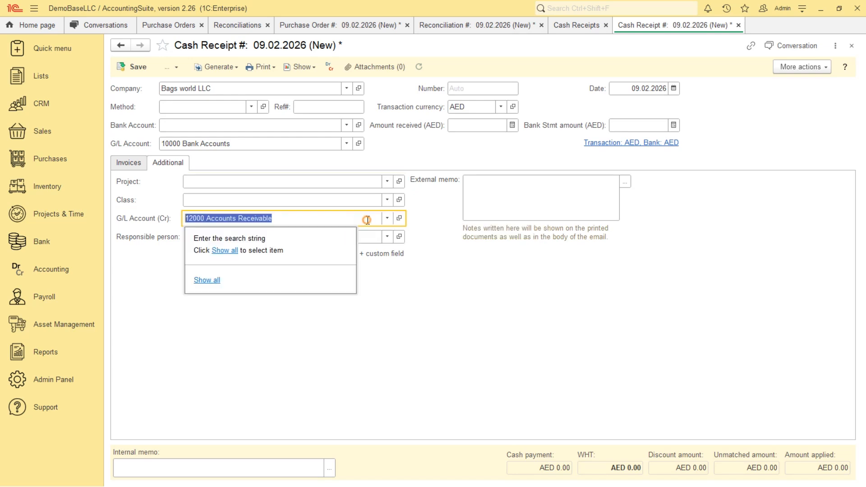
{"action": "type", "text": "loans"}
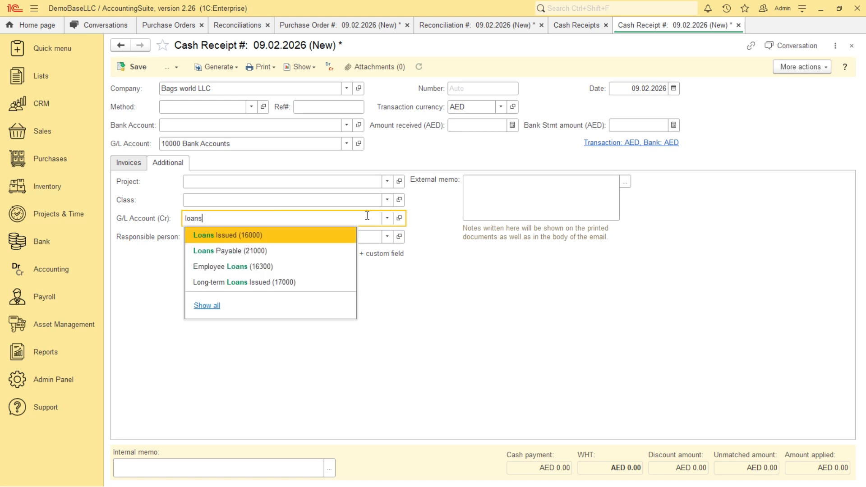
{"action": "left_click", "coordinate": [235, 251]}
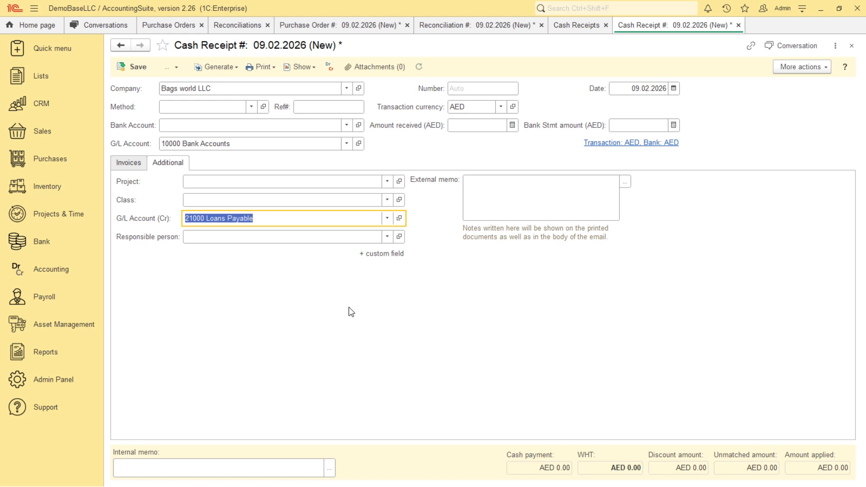
- Open the payroll list and create a new payroll document
{"action": "left_click", "coordinate": [40, 298]}
{"action": "left_click", "coordinate": [139, 90]}
{"action": "left_click", "coordinate": [140, 69]}
{"action": "left_click", "coordinate": [145, 80]}
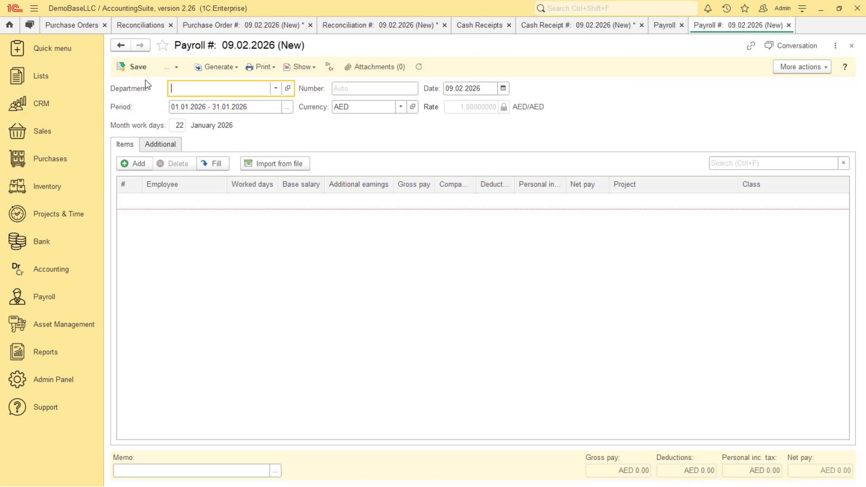
- Import the copied employee earnings rows from the clipboard as line items of the new payroll document
{"action": "left_click", "coordinate": [298, 164]}
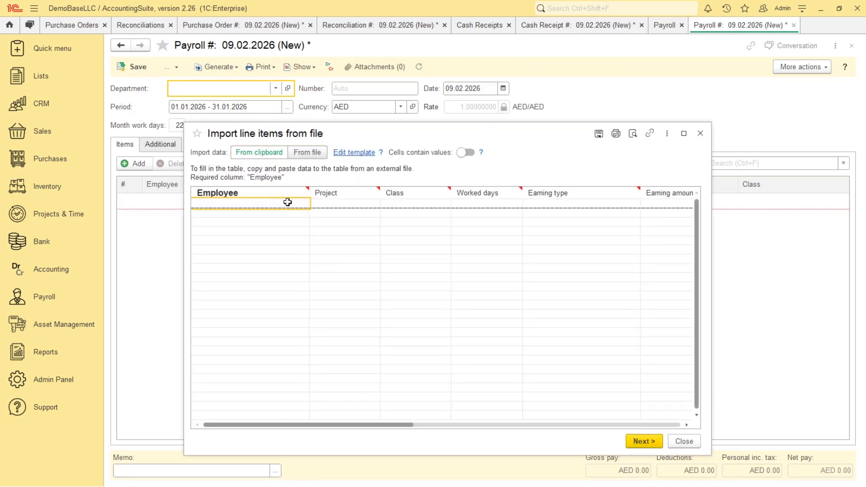
{"action": "type", "text": "Hikmet Bhatti\tInternal\t\t22\tSalary Hikmet Bhatti\tInternal\t\t11\tSalary Admin Hikmet Bhatti\tInternal\t\t\tMonthly bonus Hikmet Bhatti\tInternal Hikmet Bhatti\tInternal Hikmet Bhatti\tInternal Hikmet Bhatti\tInternal Sultana Faqir\tWarehouse clearance\tResale activities\t22\tSalary Sultana Faqir\t\t\t\tMonthly bonus"}
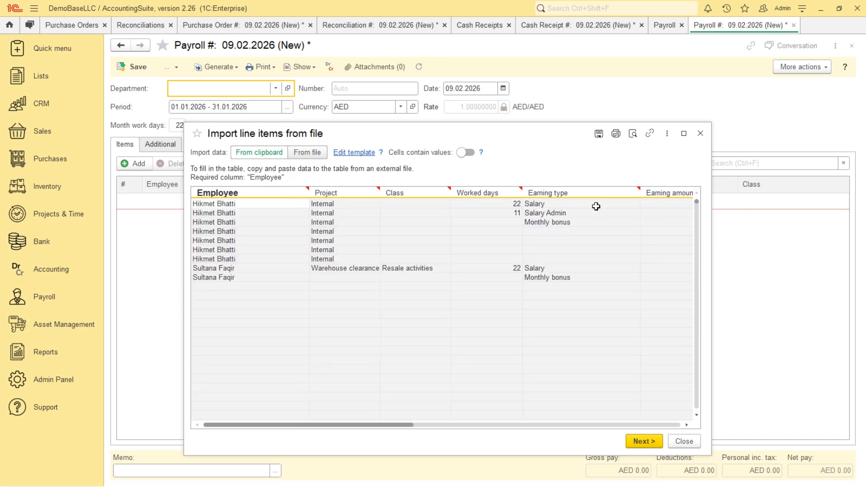
{"action": "left_click", "coordinate": [644, 445]}
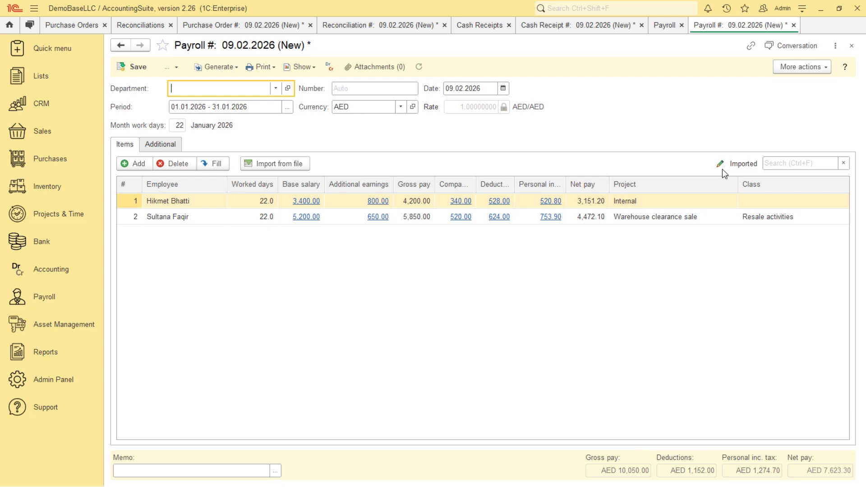
- Start a data import from the admin settings and choose Items as the target catalog
{"action": "left_click", "coordinate": [53, 383]}
{"action": "left_click", "coordinate": [139, 132]}
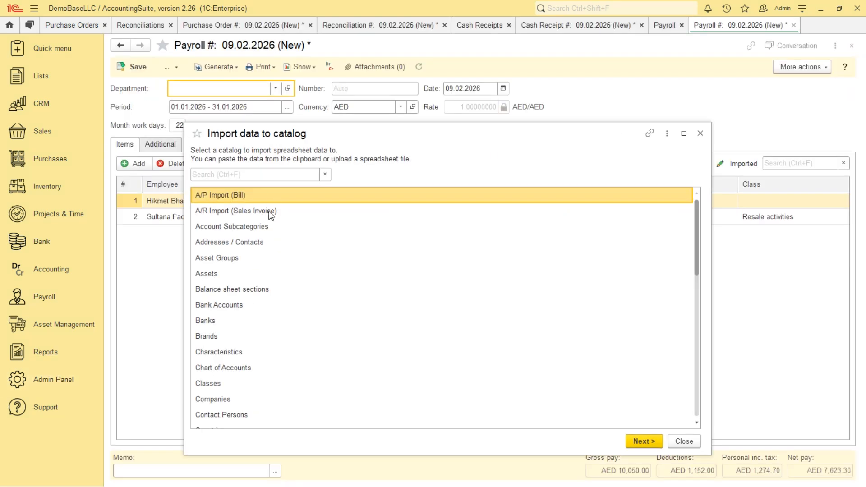
{"action": "scroll", "coordinate": [228, 319], "scroll_direction": "down", "scroll_amount": 9}
{"action": "double_click", "coordinate": [210, 243]}
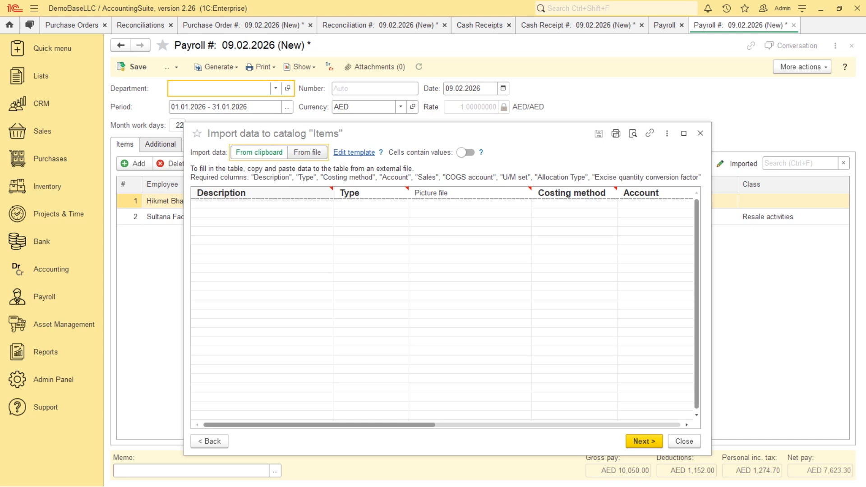
- Import the copied Bag product row with its picture file path, and finish with the Items catalog set to open
{"action": "left_click", "coordinate": [276, 204]}
{"action": "type", "text": "Bag\tProduct\tC:\\Users\\Anna\\Documents\tWeighted Average\t13000 Inventory"}
{"action": "left_click", "coordinate": [503, 206]}
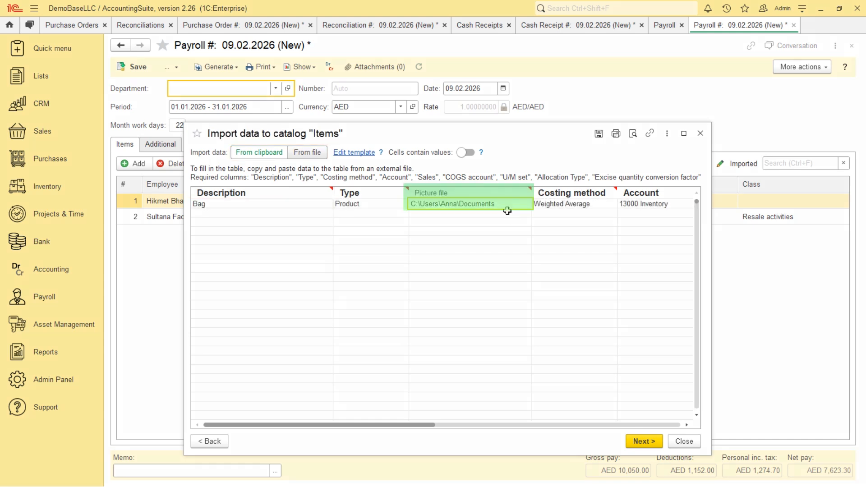
{"action": "left_click", "coordinate": [645, 442]}
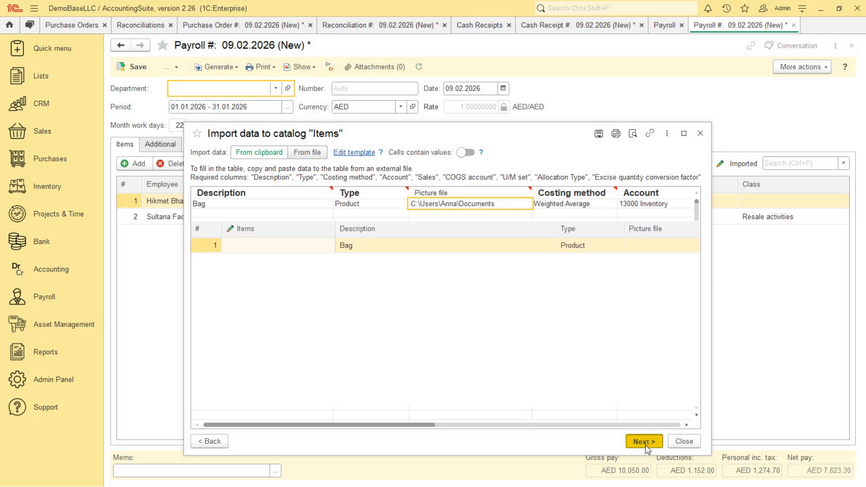
{"action": "left_click", "coordinate": [638, 444]}
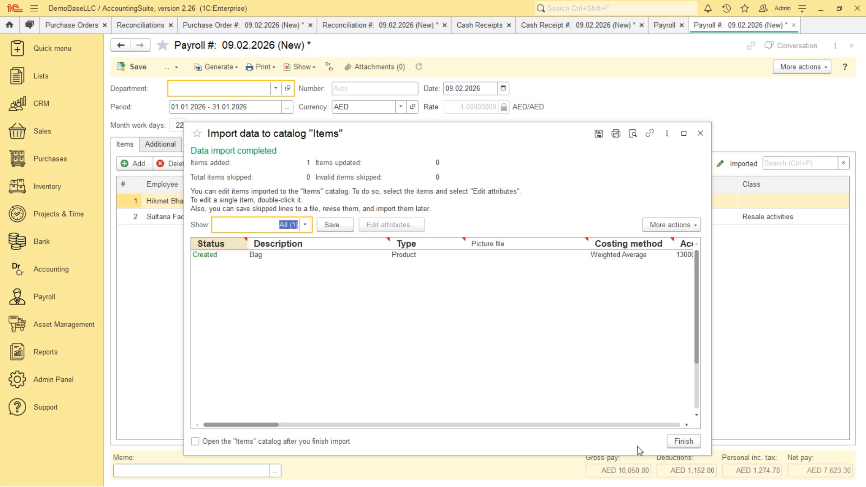
{"action": "left_click", "coordinate": [196, 442]}
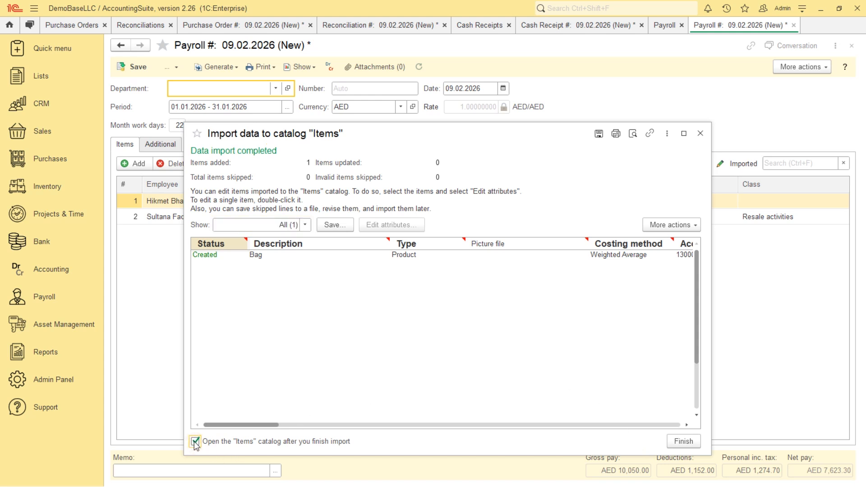
{"action": "left_click", "coordinate": [684, 441]}
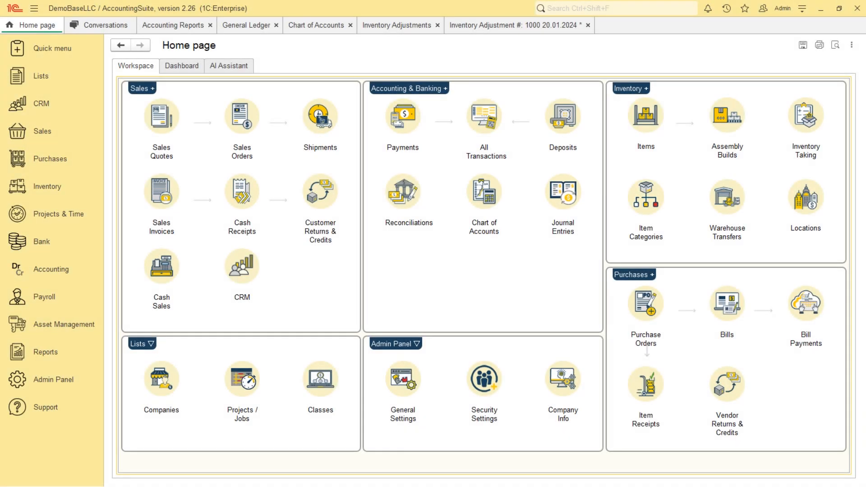
- Examine the bank accounts' Balance column in the General Ledger report and open the Chart of Accounts
{"action": "left_click", "coordinate": [245, 26]}
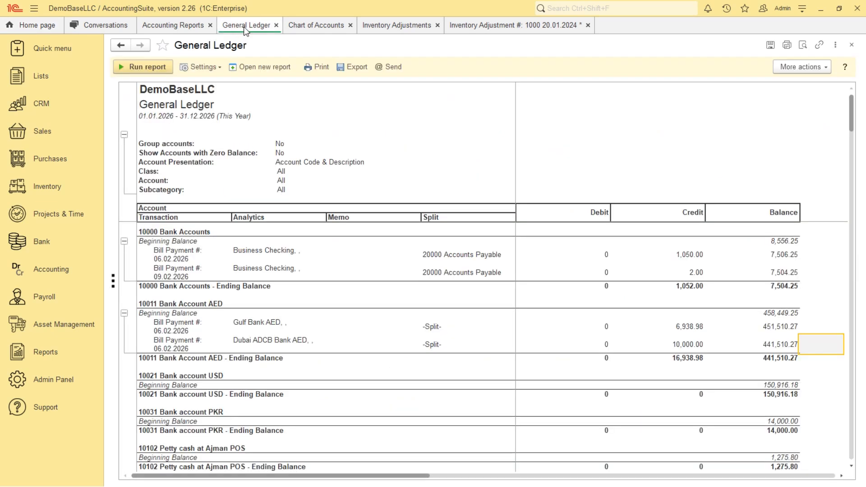
{"action": "left_click_drag", "start_coordinate": [777, 242], "coordinate": [775, 272]}
{"action": "left_click_drag", "start_coordinate": [773, 324], "coordinate": [773, 366]}
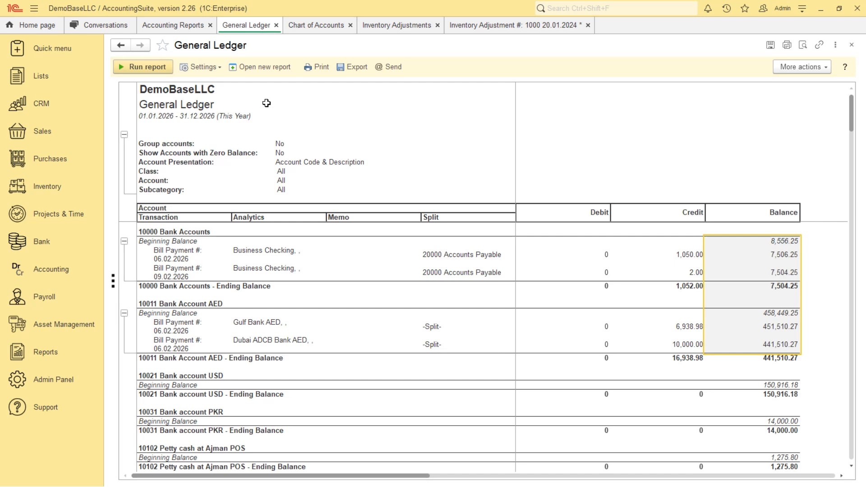
{"action": "left_click", "coordinate": [47, 79]}
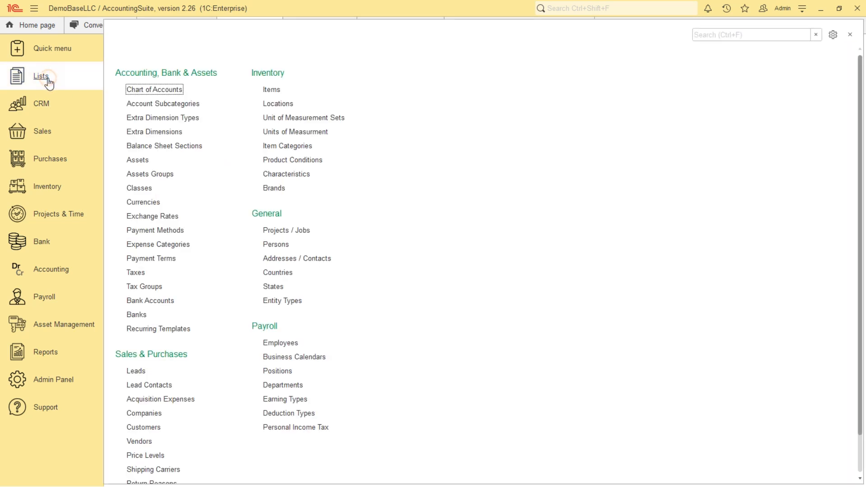
{"action": "left_click", "coordinate": [165, 90]}
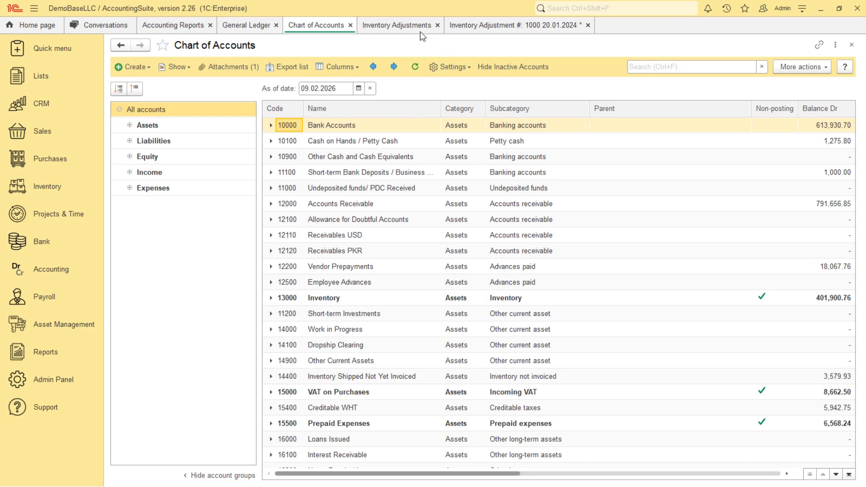
- Search the line items of inventory adjustment 1000 for item code 1005
{"action": "left_click", "coordinate": [510, 26]}
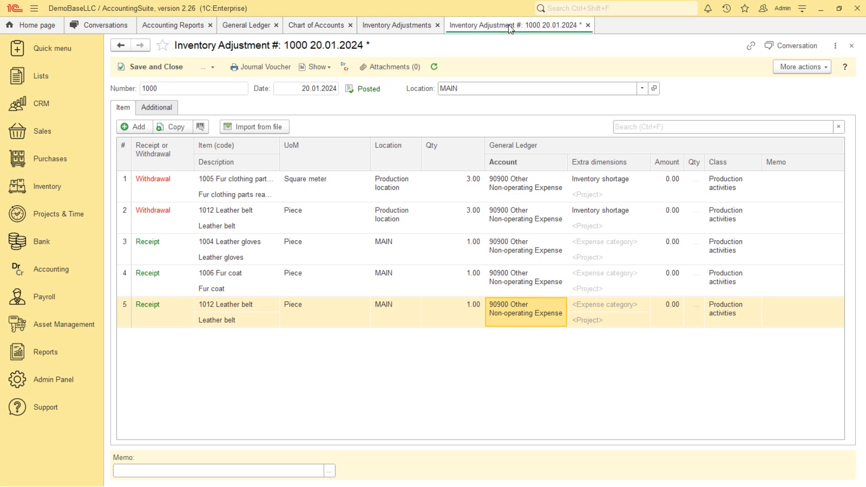
{"action": "left_click", "coordinate": [690, 128]}
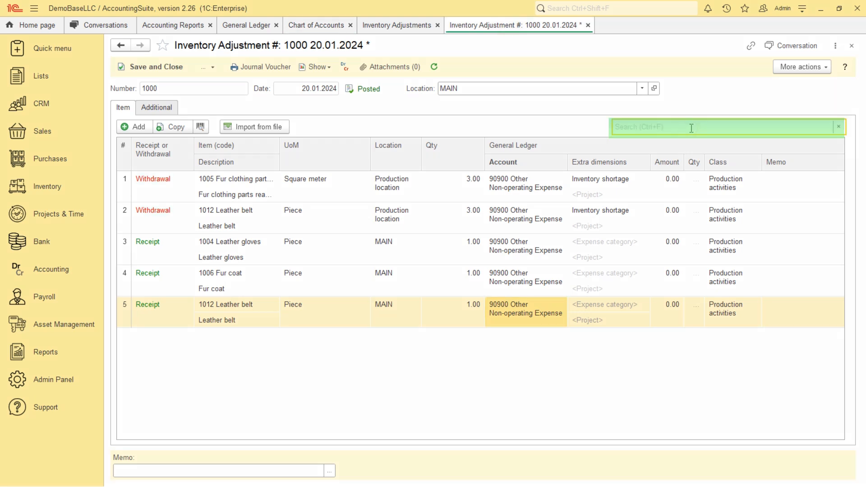
{"action": "left_click", "coordinate": [691, 128]}
{"action": "type", "text": "1005"}
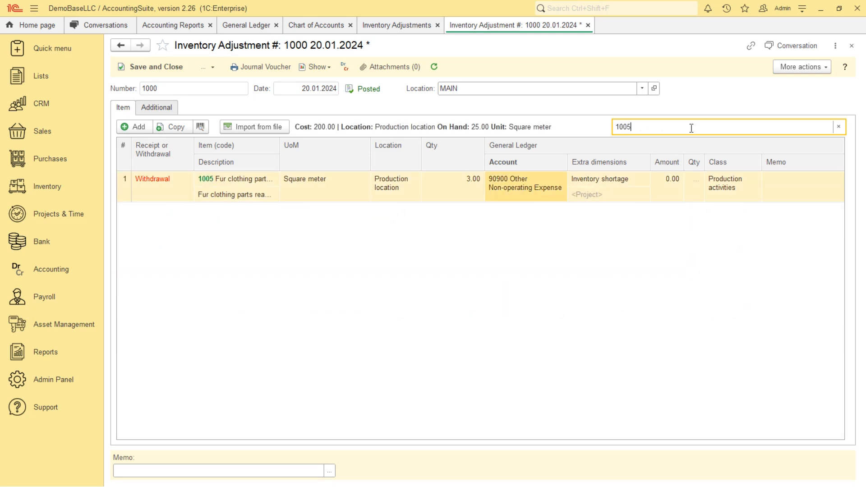